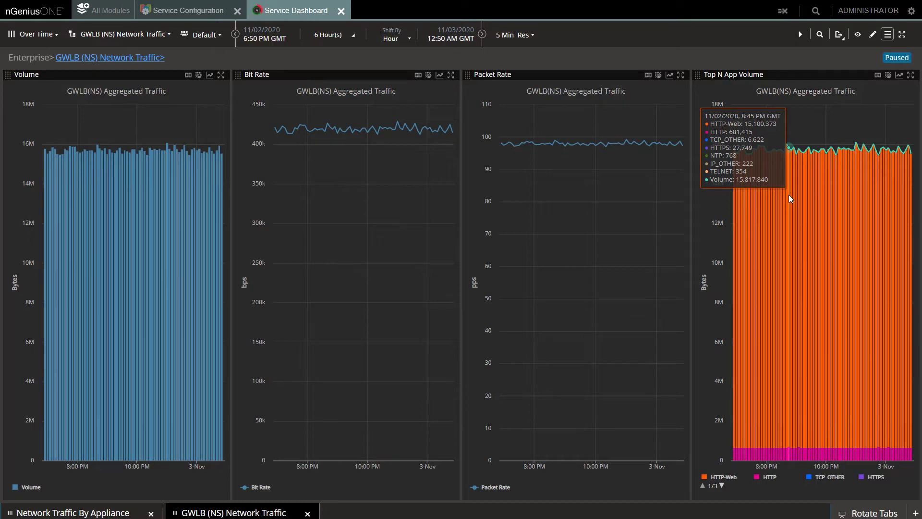
# - Show north-south traffic per appliance and shift the charts back three hours to 3:30–9:30 PM
pyautogui.click(121, 514)
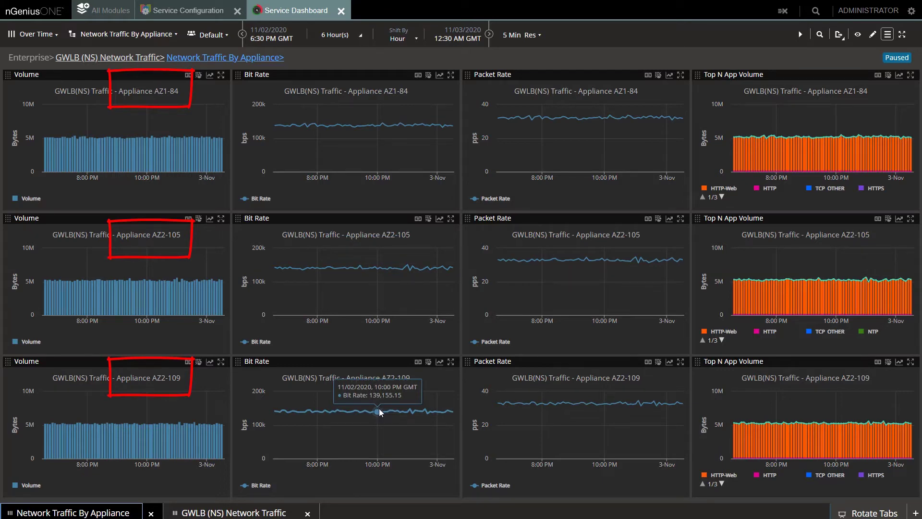
pyautogui.click(268, 39)
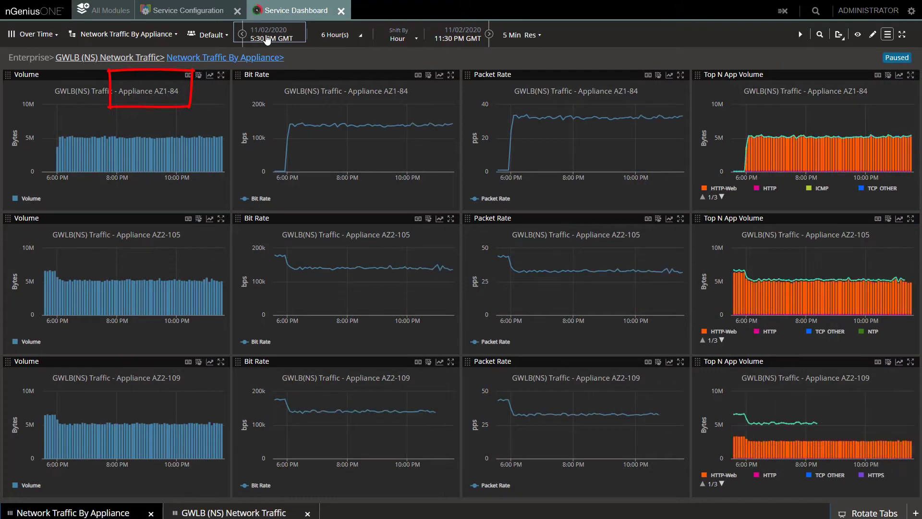
pyautogui.click(267, 40)
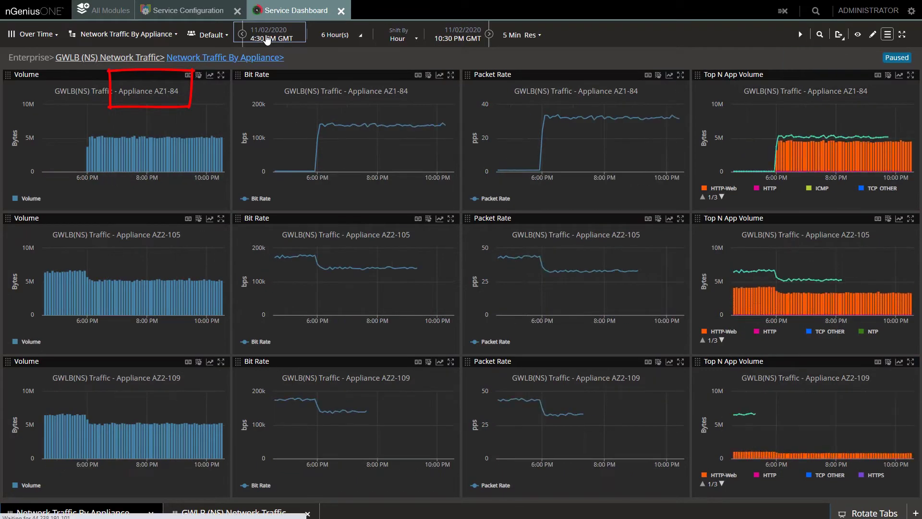
pyautogui.click(268, 39)
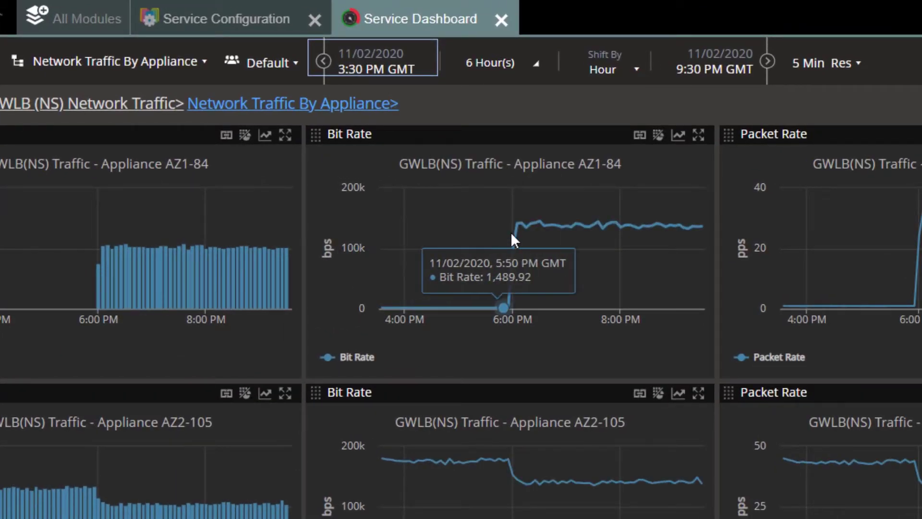
pyautogui.scroll(-4, 618, 219)
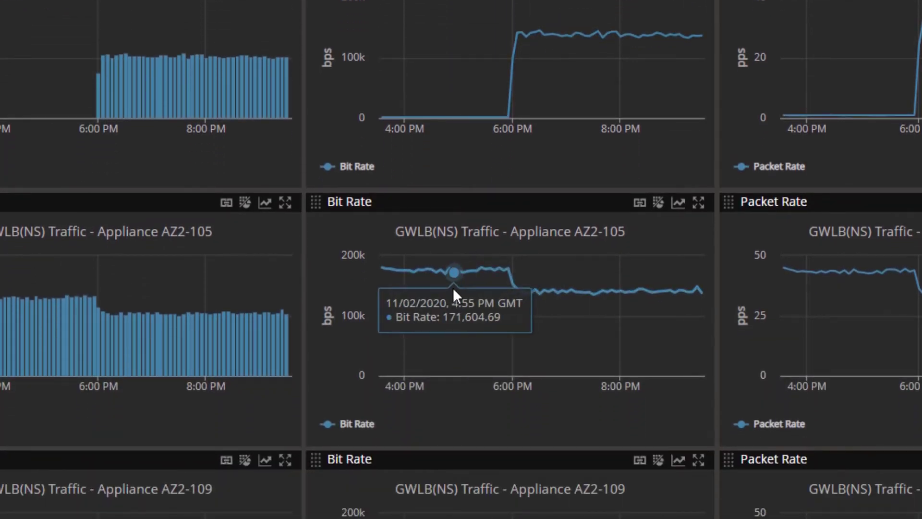
pyautogui.scroll(-3, 578, 314)
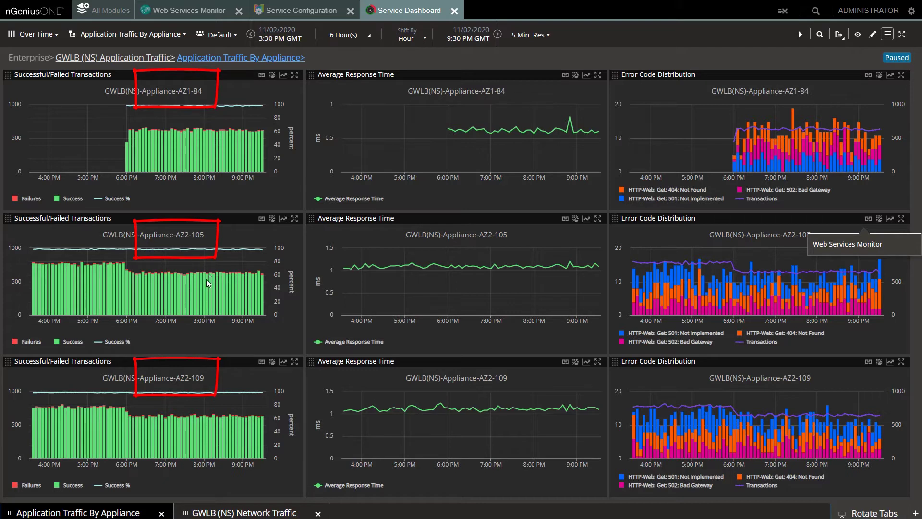
pyautogui.moveTo(869, 191)
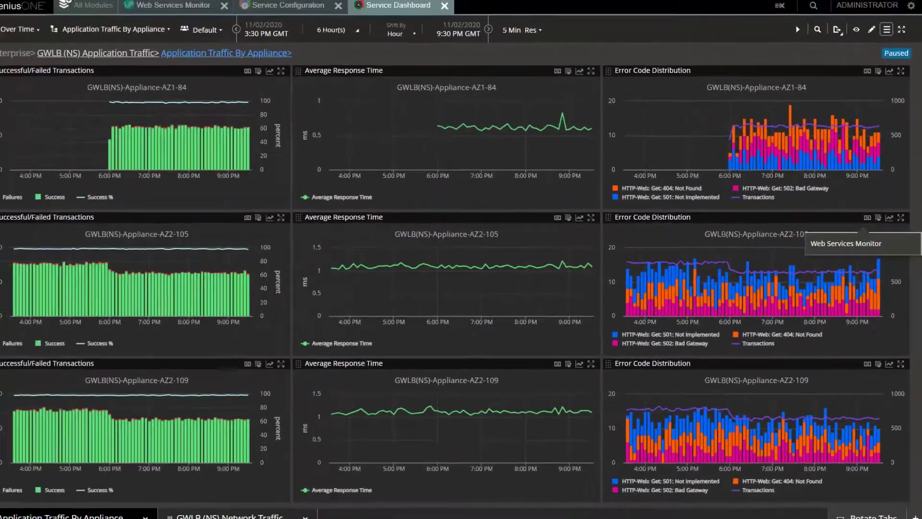
# - Open Web Services Monitor for the appliance's HTTP-Web traffic and scroll to Error Code Distribution
pyautogui.click(863, 242)
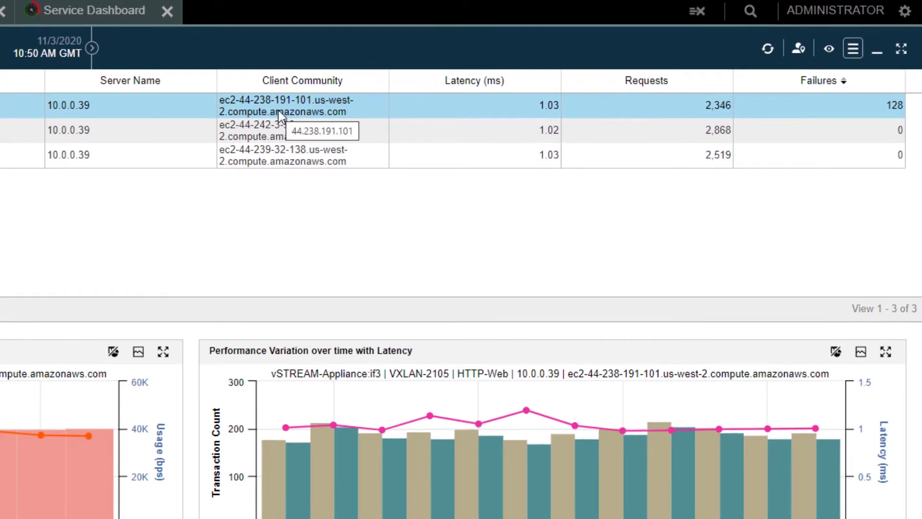
pyautogui.scroll(-4, 278, 106)
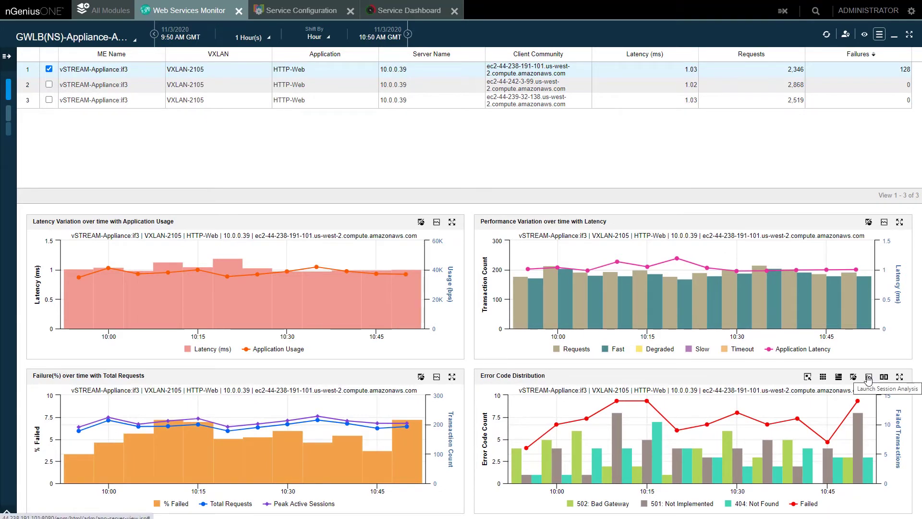
# - Launch session analysis for the failing HTTP traffic and open the failed session's trace
pyautogui.click(868, 377)
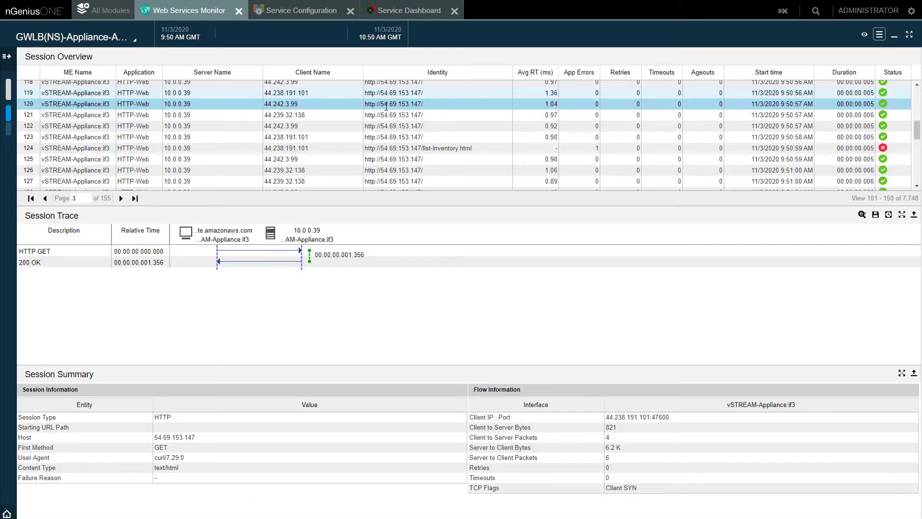
pyautogui.click(387, 148)
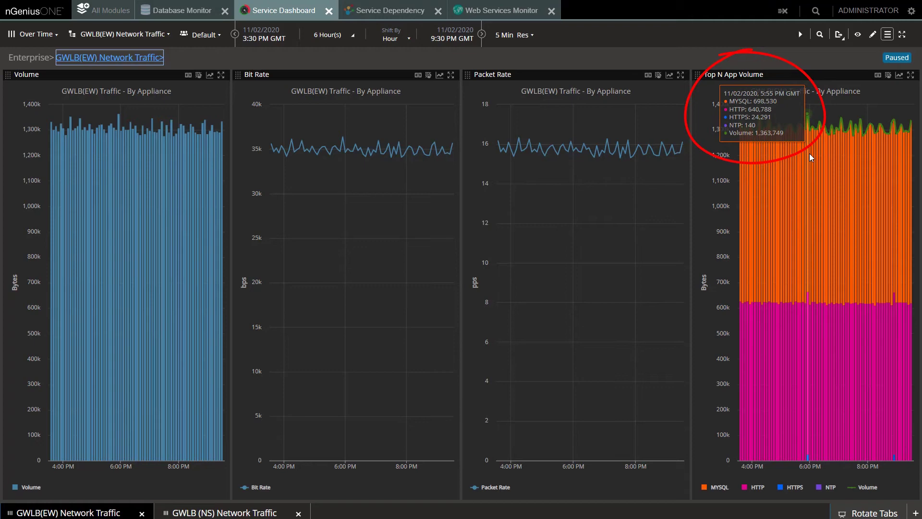
# - Switch to the Network Traffic By Appliance view under GWLB(EW) Network Traffic
pyautogui.click(136, 36)
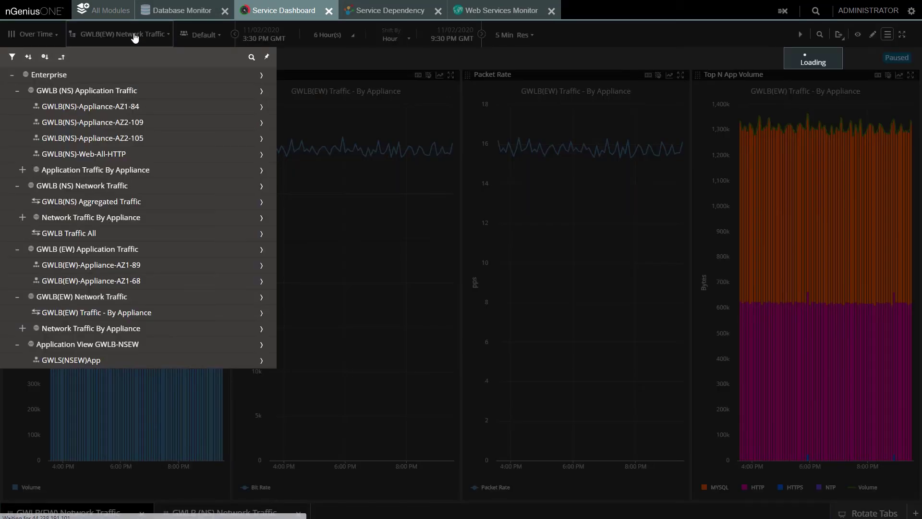
pyautogui.click(96, 329)
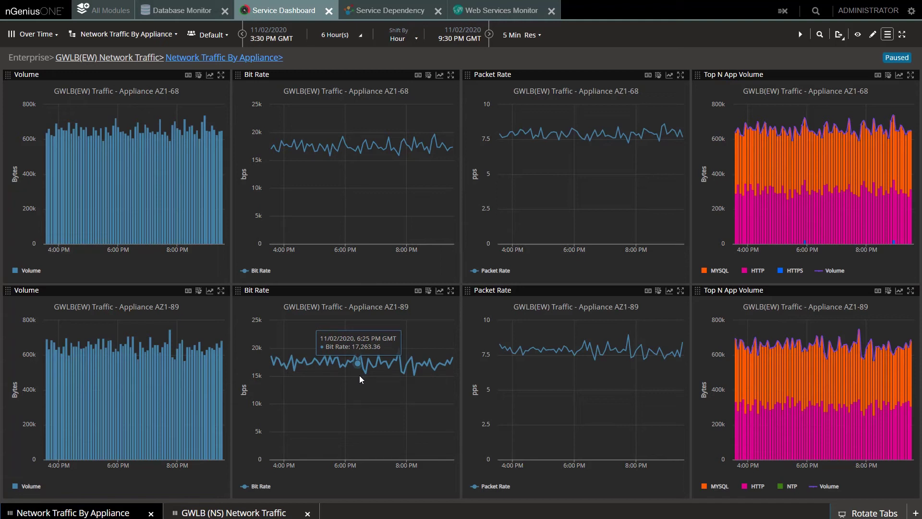
# - Show the Service Dependency map of clients, web server 10.0.0.39, MySQL and NTP
pyautogui.click(407, 12)
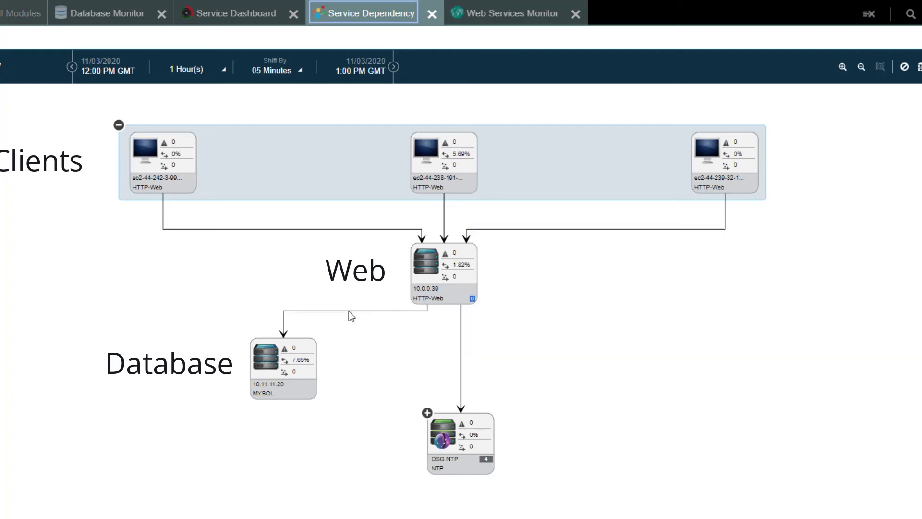
pyautogui.moveTo(346, 310)
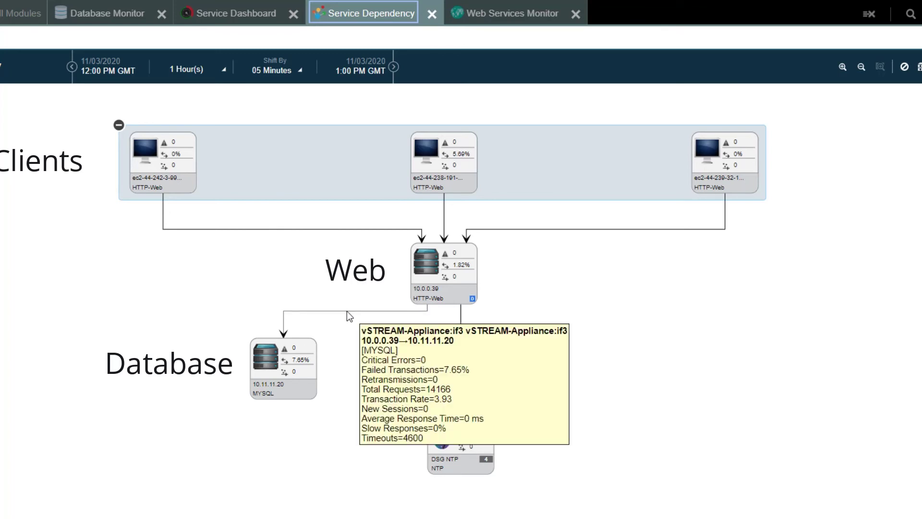
# - Open Database Monitor for the web-to-database link from its right-click menu
pyautogui.rightClick(358, 313)
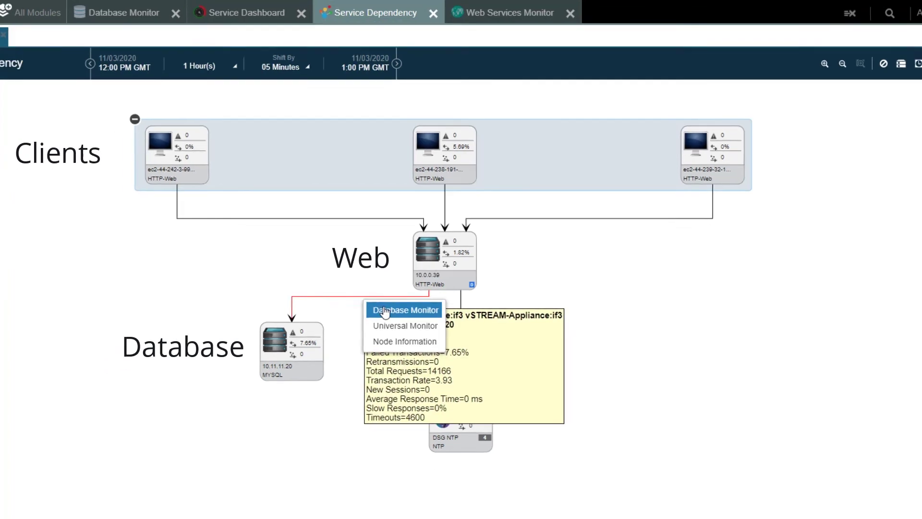
pyautogui.click(382, 327)
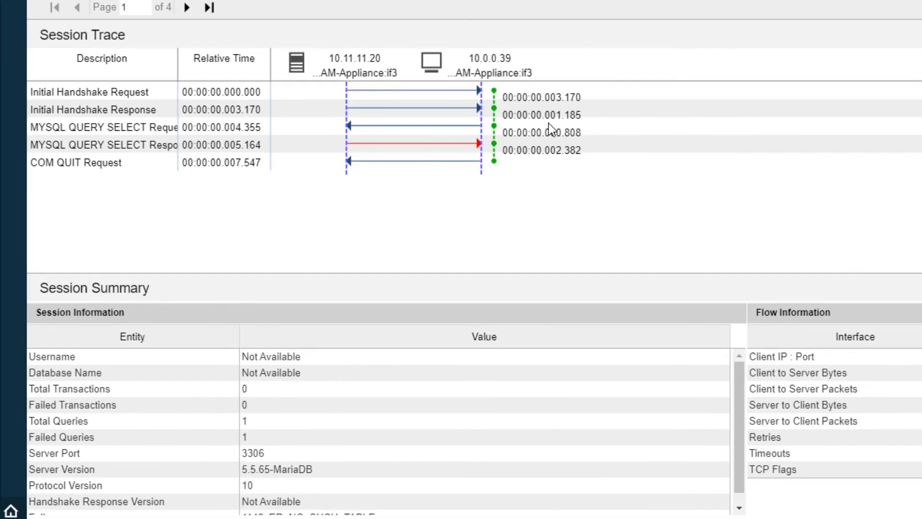
pyautogui.scroll(-1, 426, 448)
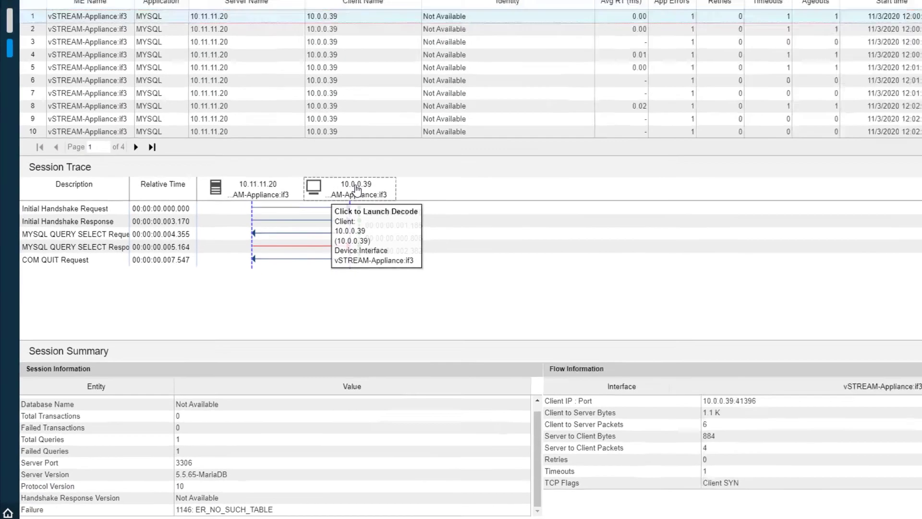
# - Decode the failed MySQL session's packets, revealing the employeez query and error 1146
pyautogui.click(357, 190)
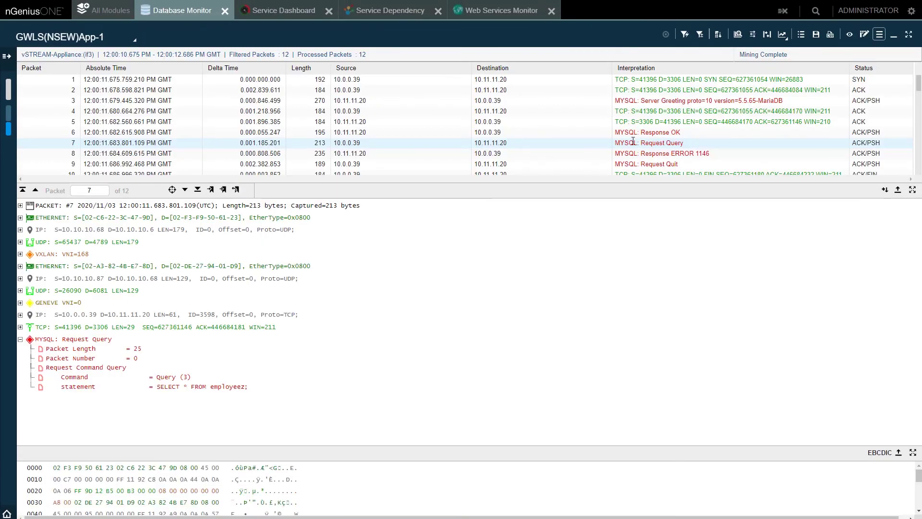